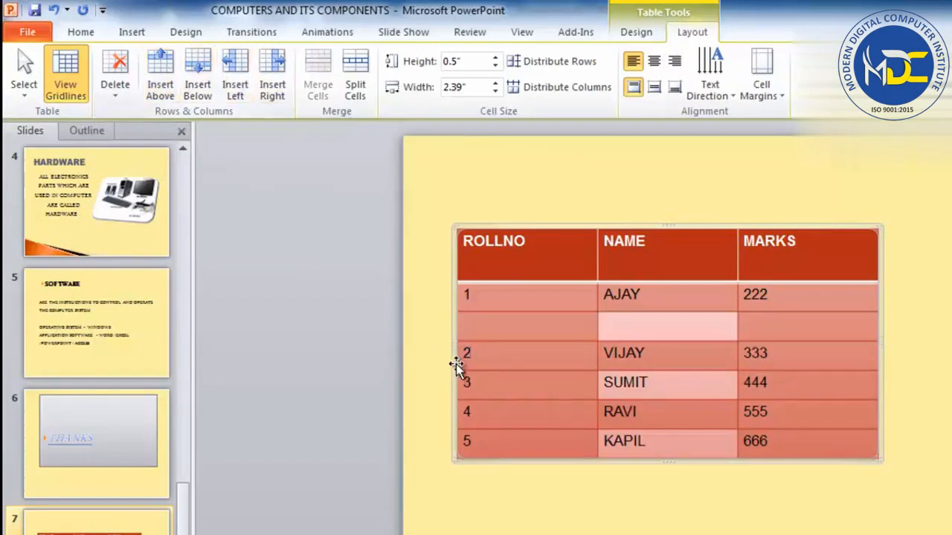
# Step: Insert an empty row below the roll number 2 row of the marks table
pyautogui.click(214, 67)
pyautogui.click(790, 397)
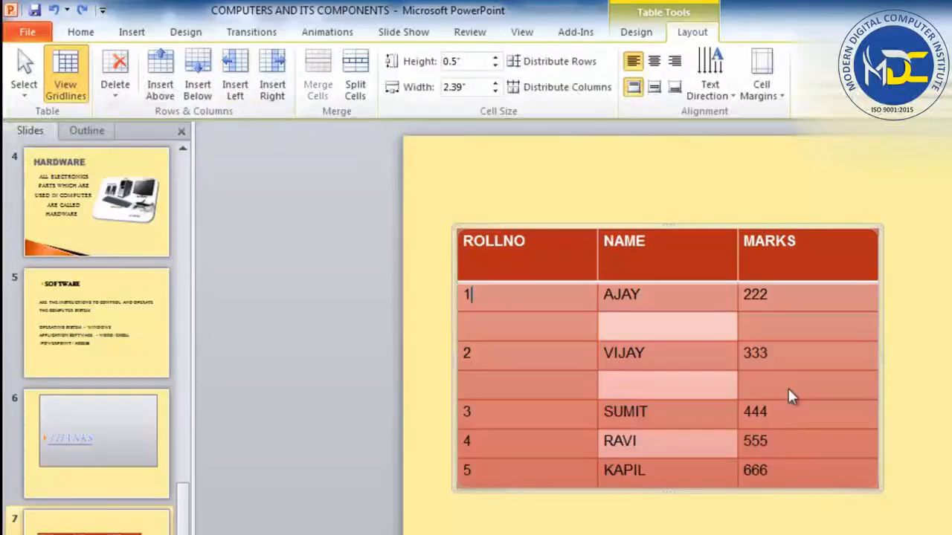
# Step: Insert one empty column before the ROLLNO column and another between ROLLNO and NAME
pyautogui.click(245, 93)
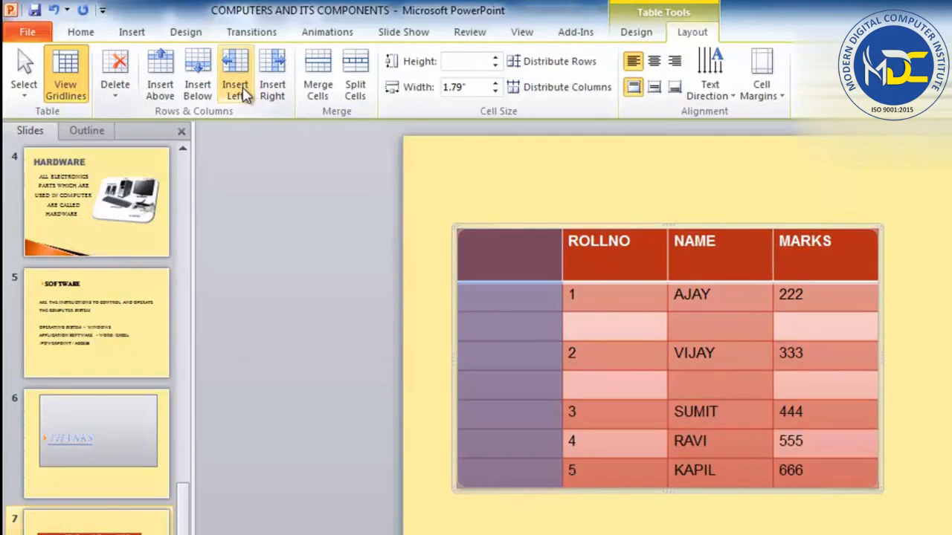
pyautogui.click(609, 296)
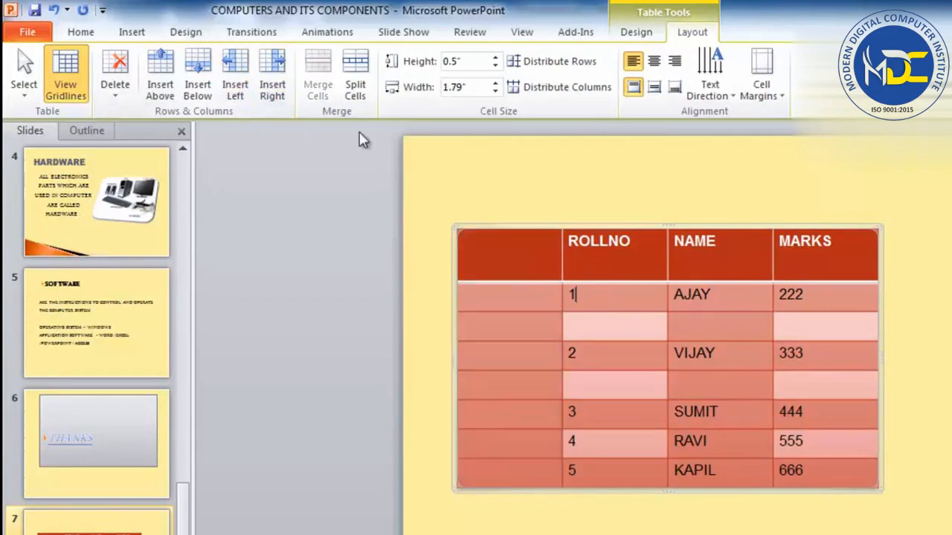
pyautogui.click(275, 87)
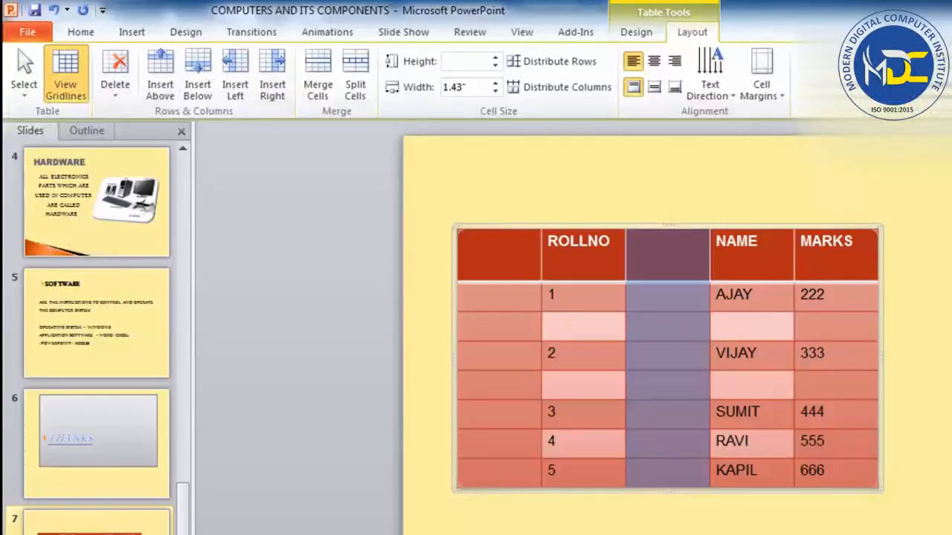
# Step: Delete the empty column between ROLLNO and NAME
pyautogui.click(631, 354)
pyautogui.moveTo(663, 253); pyautogui.dragTo(665, 479)
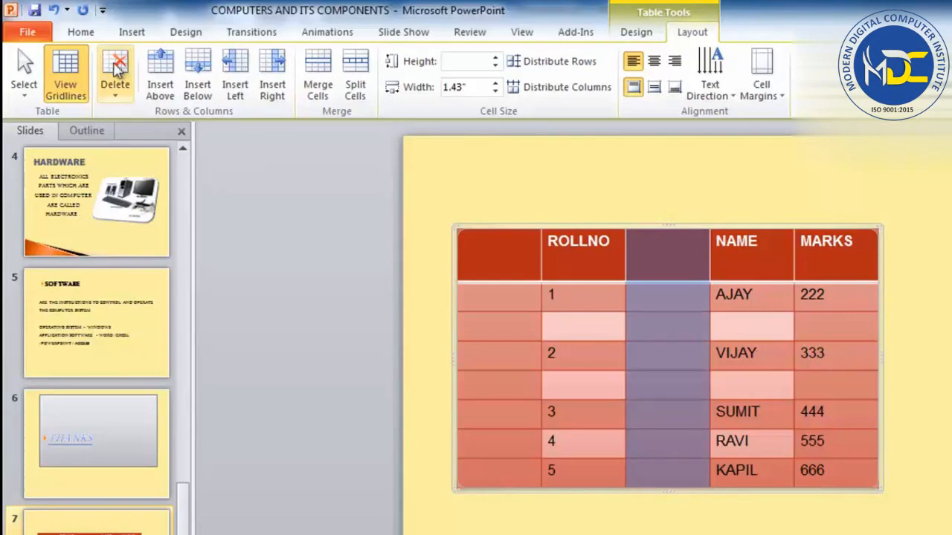
pyautogui.click(116, 68)
pyautogui.click(141, 113)
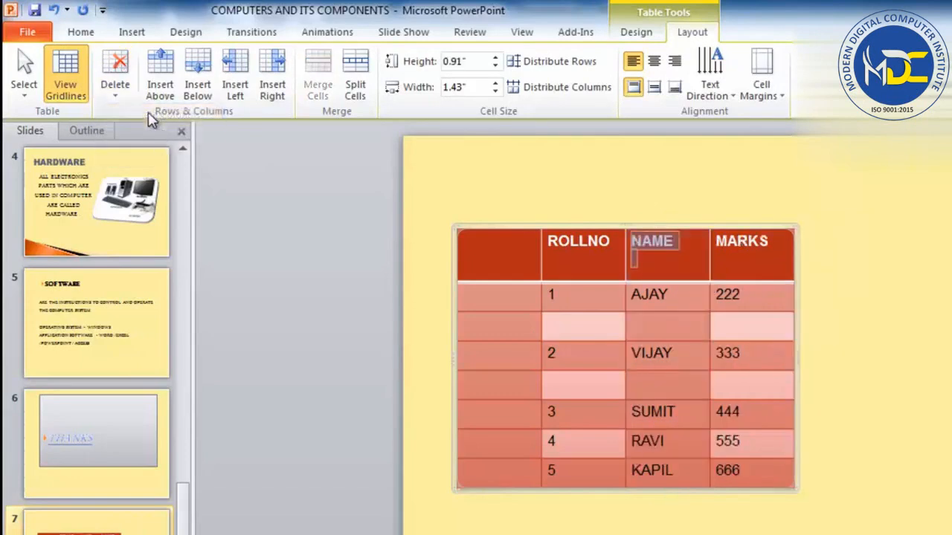
# Step: Delete the empty row between roll numbers 1 and 2
pyautogui.moveTo(482, 324); pyautogui.dragTo(749, 325)
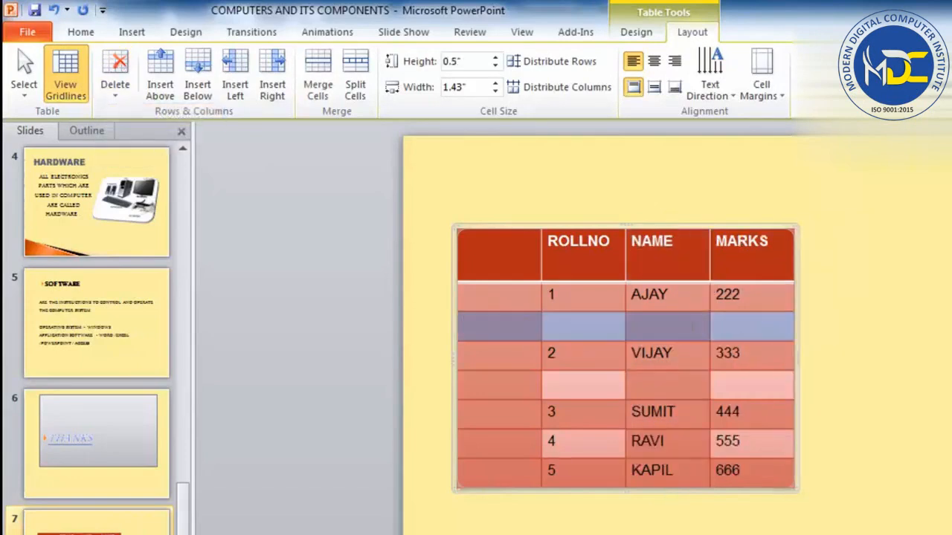
pyautogui.click(115, 75)
pyautogui.click(137, 134)
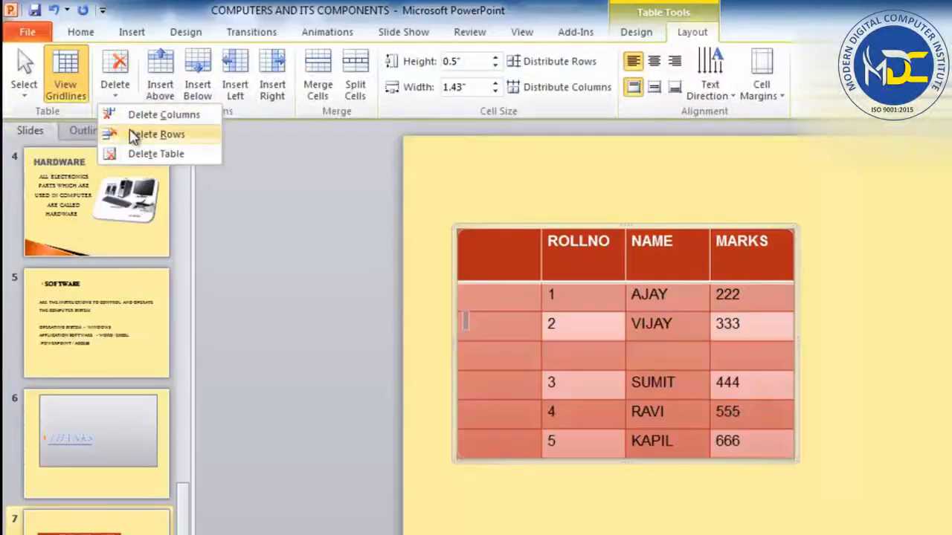
# Step: Delete the empty first column before ROLLNO
pyautogui.click(114, 93)
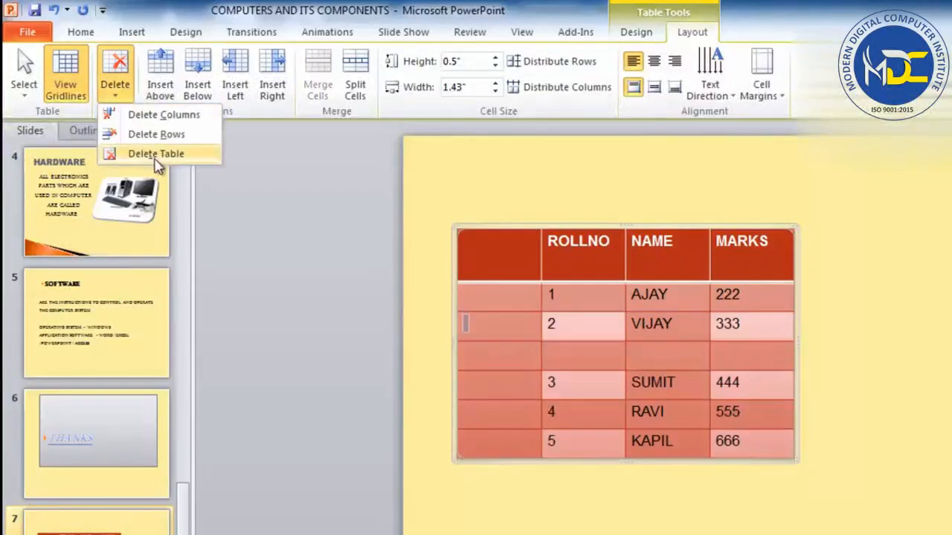
pyautogui.moveTo(507, 245); pyautogui.dragTo(497, 444)
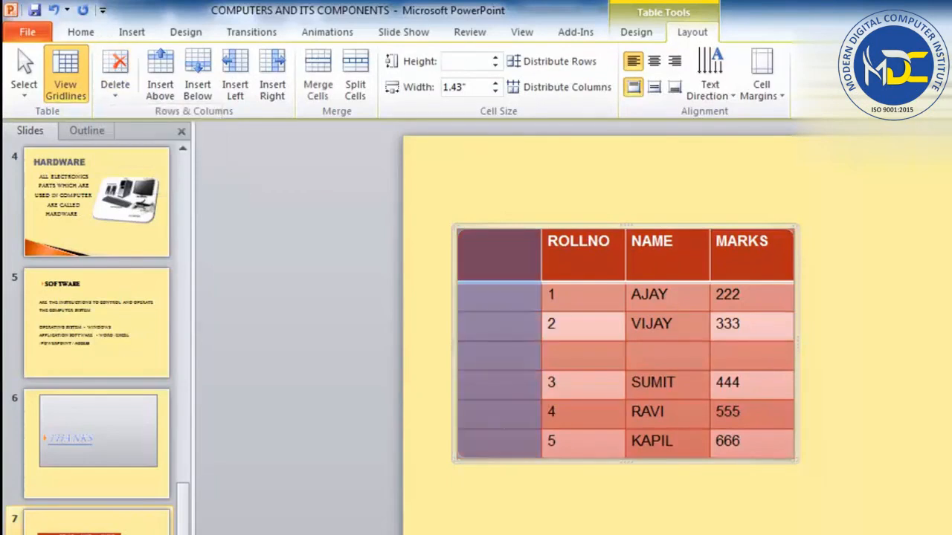
pyautogui.click(117, 75)
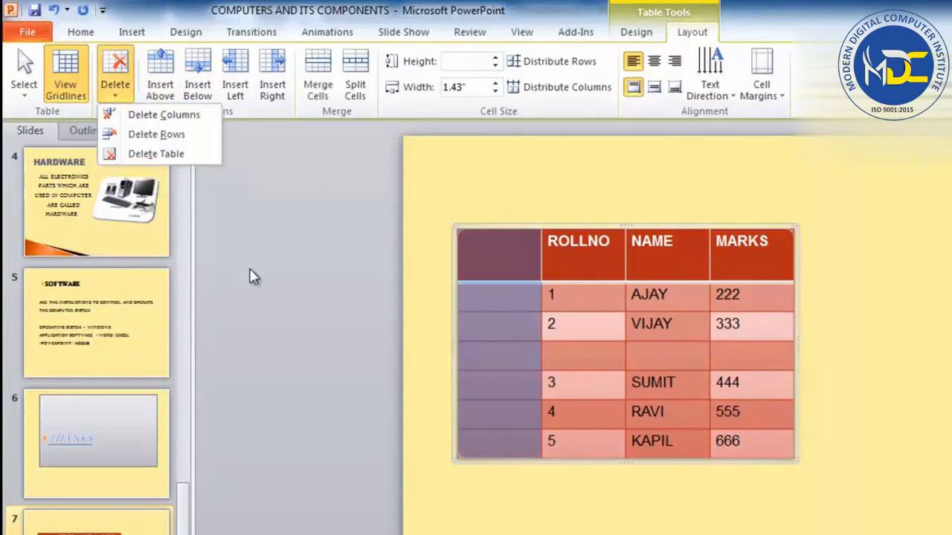
pyautogui.click(162, 115)
# Step: Delete the empty row between roll numbers 2 and 3
pyautogui.moveTo(500, 357); pyautogui.dragTo(667, 355)
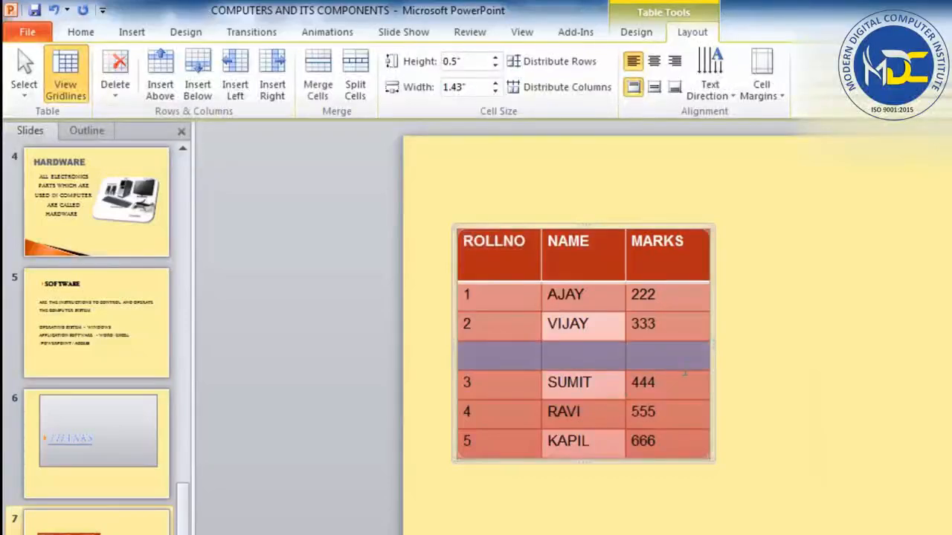
pyautogui.click(116, 88)
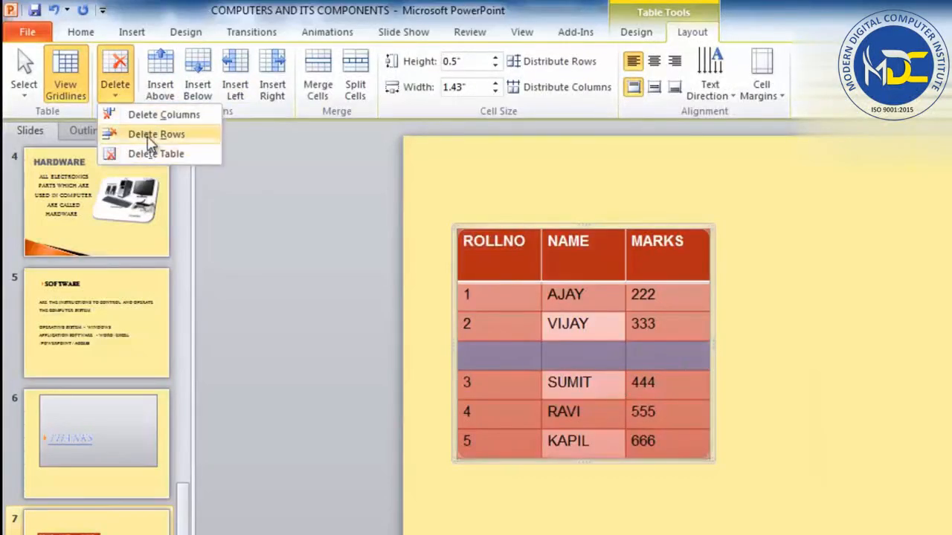
pyautogui.click(147, 138)
pyautogui.hotkey('ctrl', 'z')
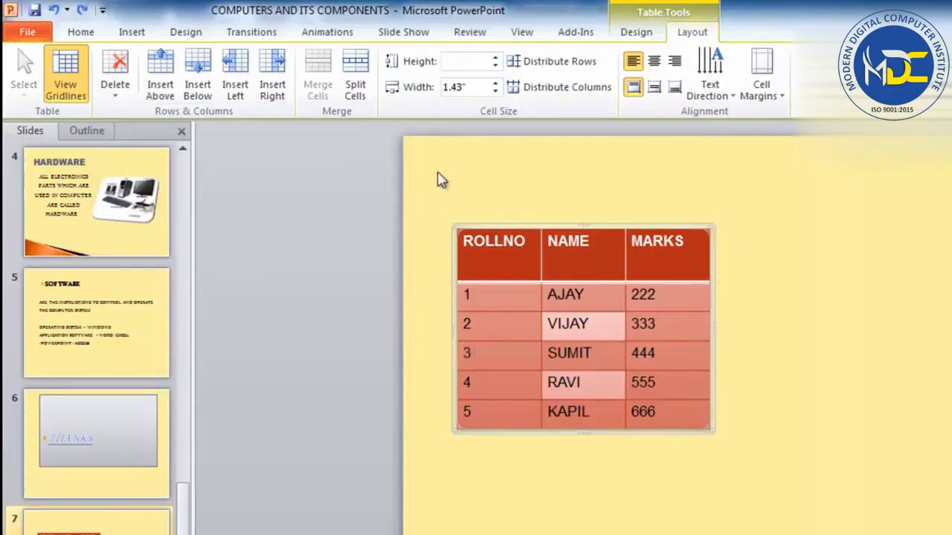
# Step: Insert an empty row above the ROLLNO, NAME and MARKS header row
pyautogui.click(530, 270)
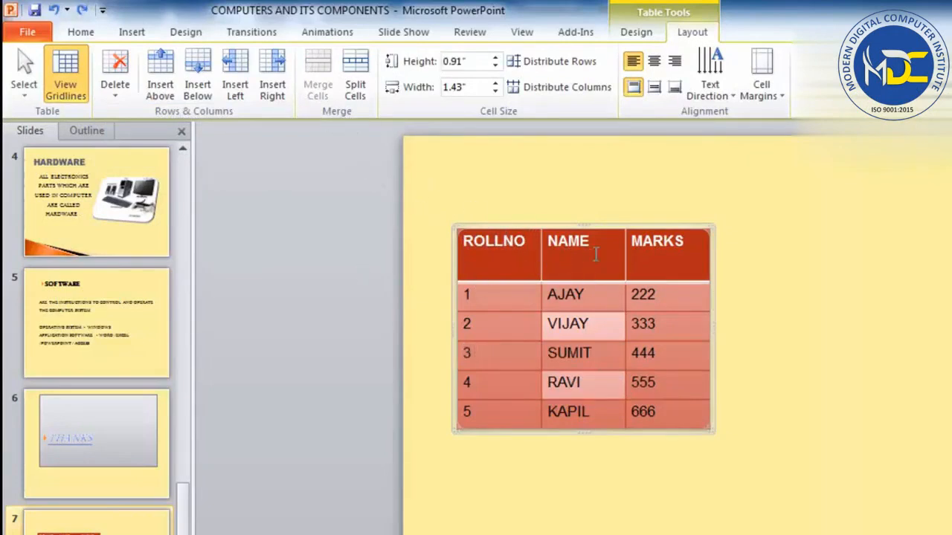
pyautogui.click(162, 85)
pyautogui.click(521, 258)
# Step: Merge the three cells of the empty top row into a single cell
pyautogui.moveTo(525, 266); pyautogui.dragTo(635, 263)
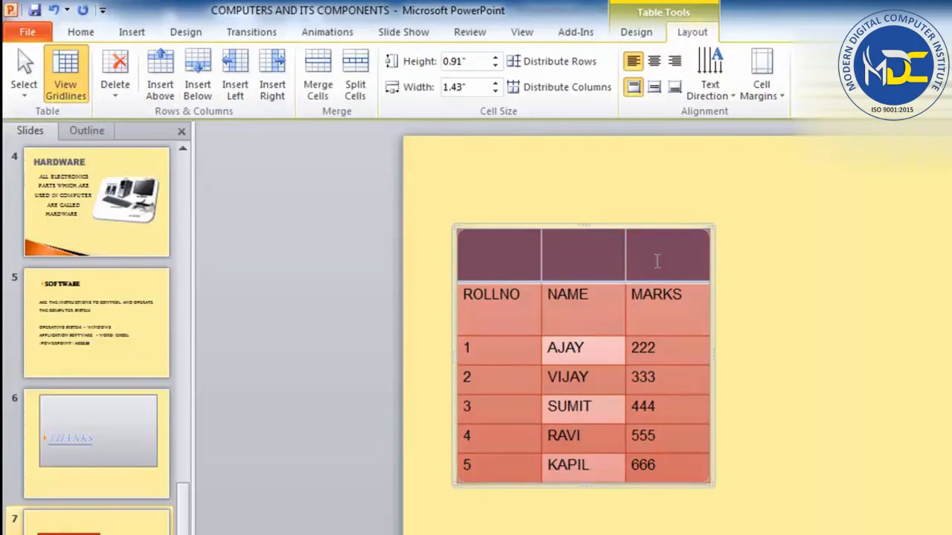
pyautogui.moveTo(532, 256); pyautogui.dragTo(649, 260)
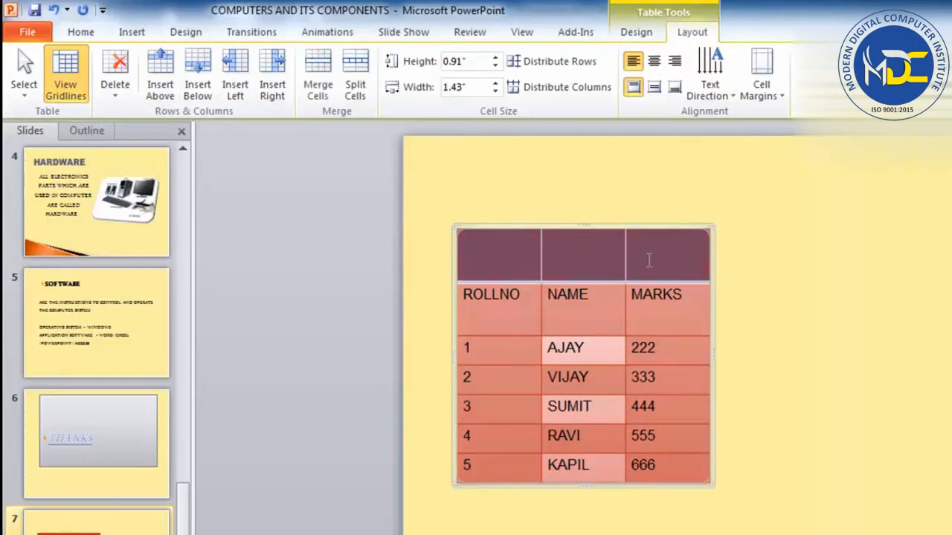
pyautogui.click(319, 70)
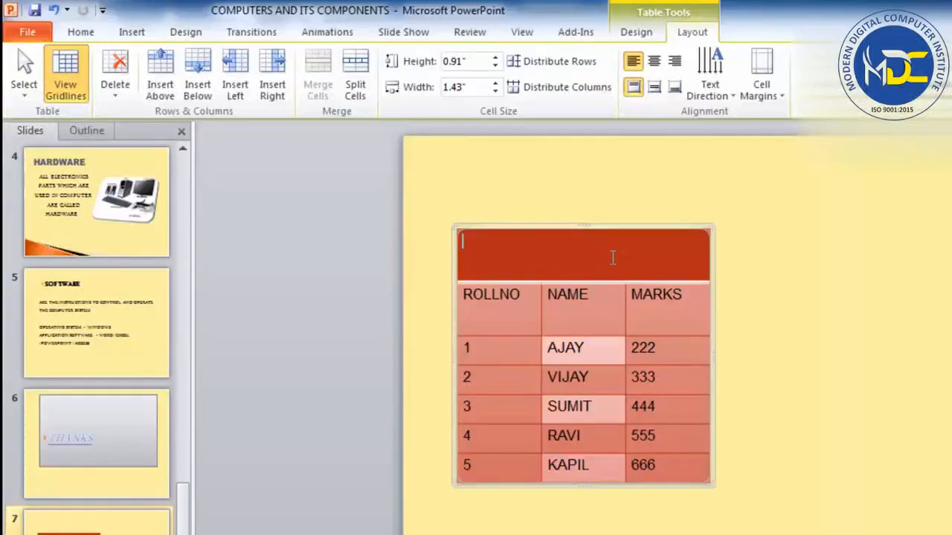
# Step: Split the merged top cell into 3 columns and 1 row
pyautogui.click(354, 78)
pyautogui.moveTo(525, 370); pyautogui.dragTo(802, 250)
pyautogui.click(903, 274)
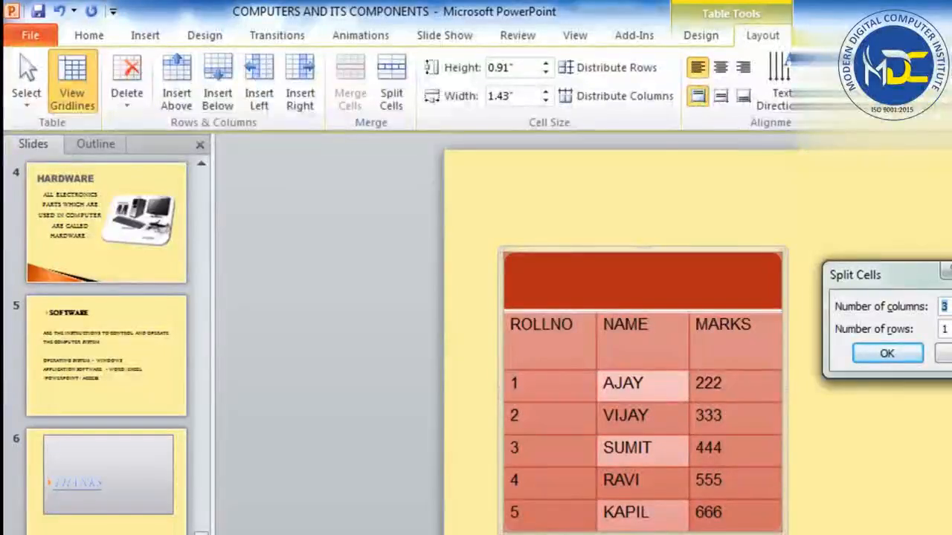
pyautogui.click(888, 357)
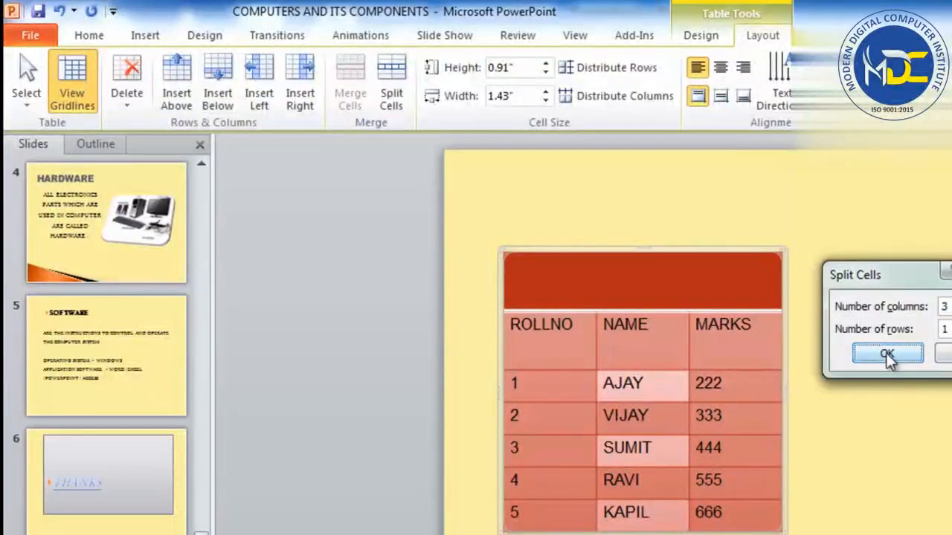
pyautogui.click(868, 382)
# Step: Delete the empty row above the ROLLNO, NAME and MARKS headings
pyautogui.click(634, 293)
pyautogui.moveTo(554, 281); pyautogui.dragTo(740, 281)
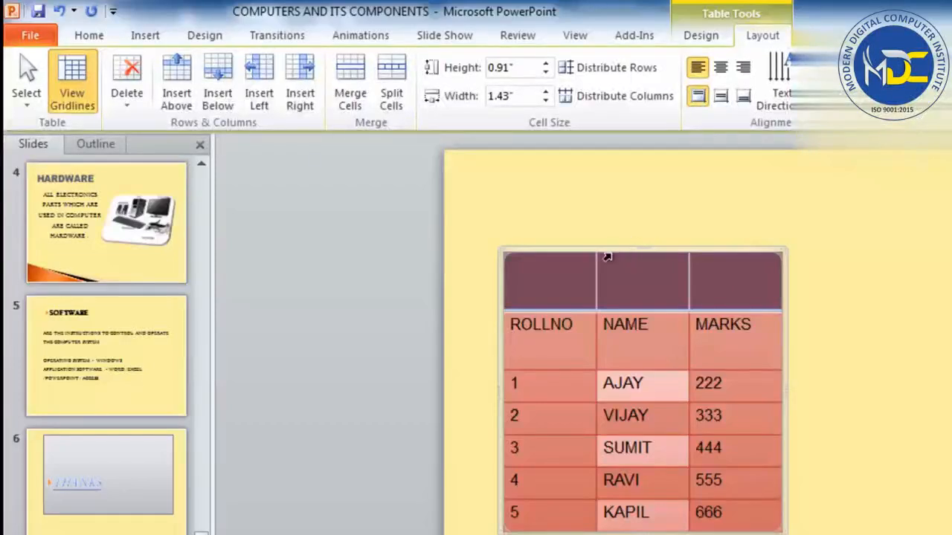
pyautogui.click(135, 82)
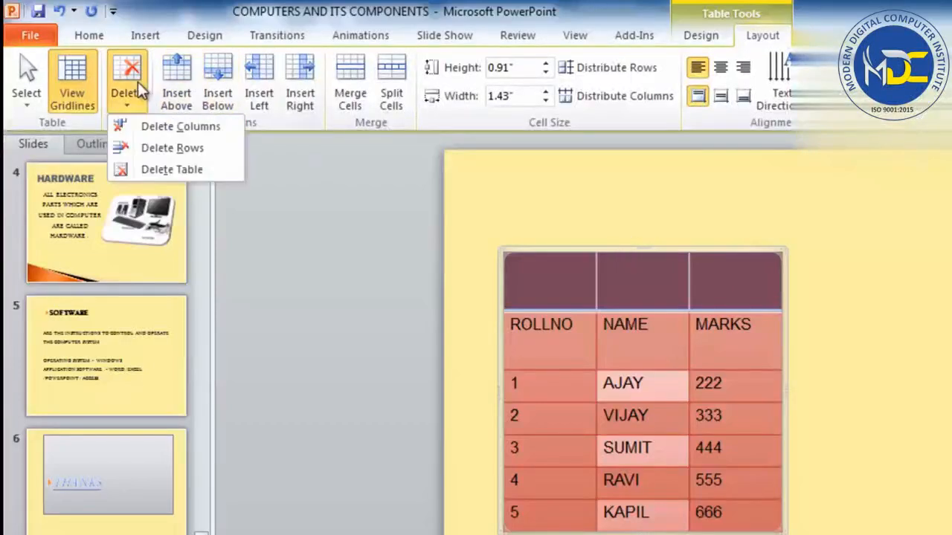
pyautogui.click(149, 148)
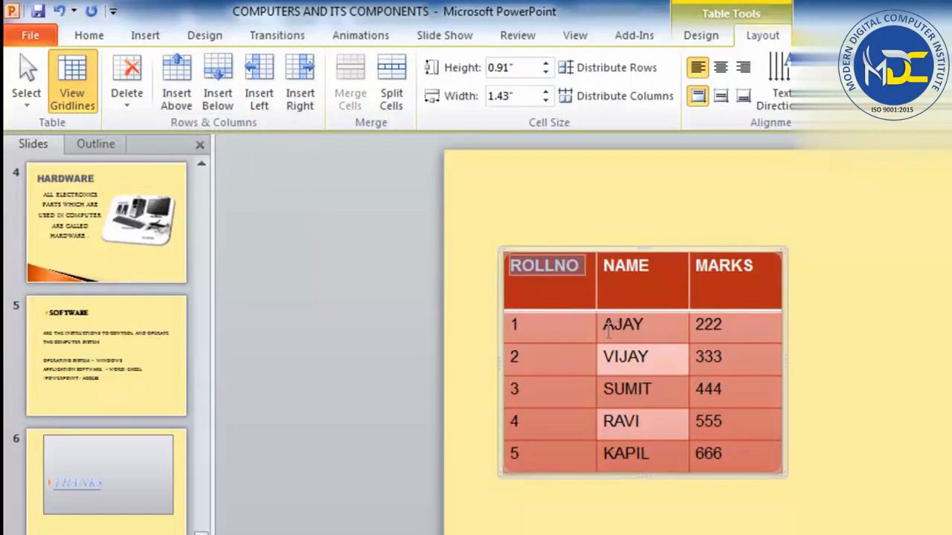
# Step: Set the height of the roll number 1 row to 0.9"
pyautogui.click(581, 324)
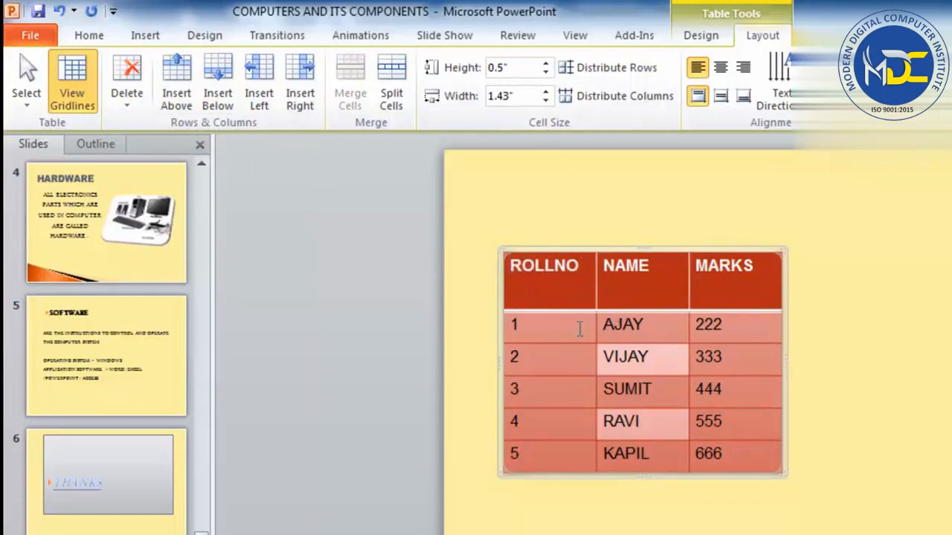
pyautogui.click(546, 64)
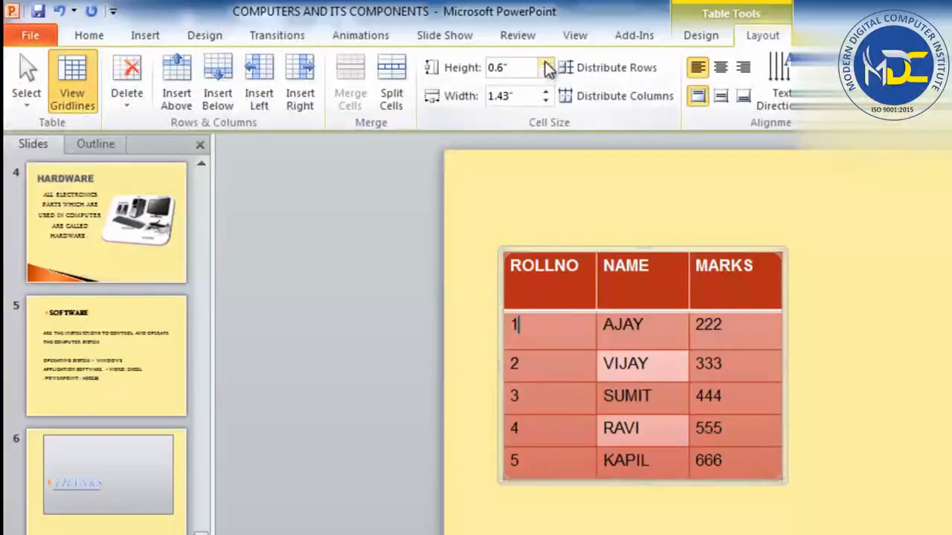
pyautogui.click(546, 64)
pyautogui.click(546, 64)
pyautogui.click(546, 64)
# Step: Set the width of the ROLLNO column to 2.2"
pyautogui.click(547, 92)
pyautogui.click(547, 92)
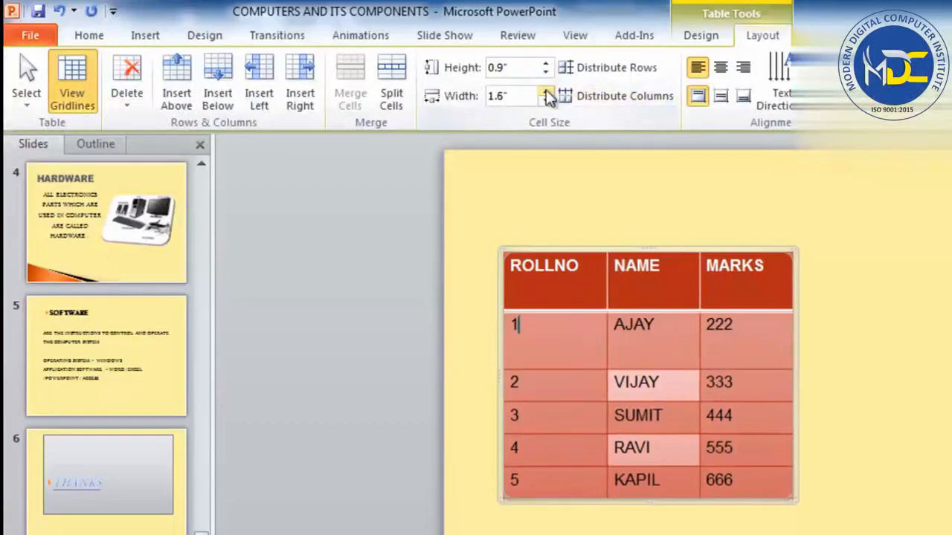
pyautogui.click(546, 92)
pyautogui.click(547, 93)
pyautogui.click(546, 91)
pyautogui.click(546, 91)
pyautogui.click(546, 92)
pyautogui.click(546, 91)
pyautogui.click(546, 91)
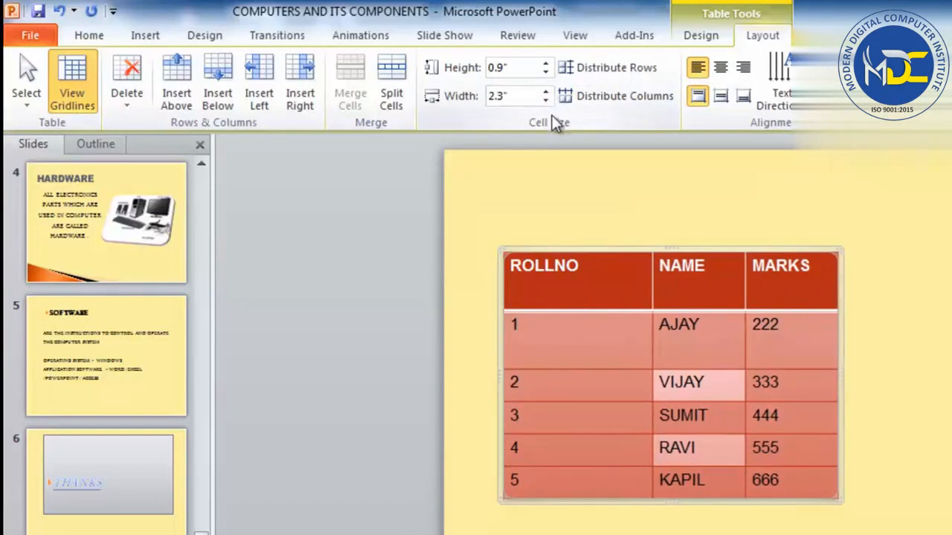
pyautogui.click(546, 99)
# Step: Distribute the heights of all table rows evenly, including the header row
pyautogui.moveTo(578, 293); pyautogui.dragTo(785, 482)
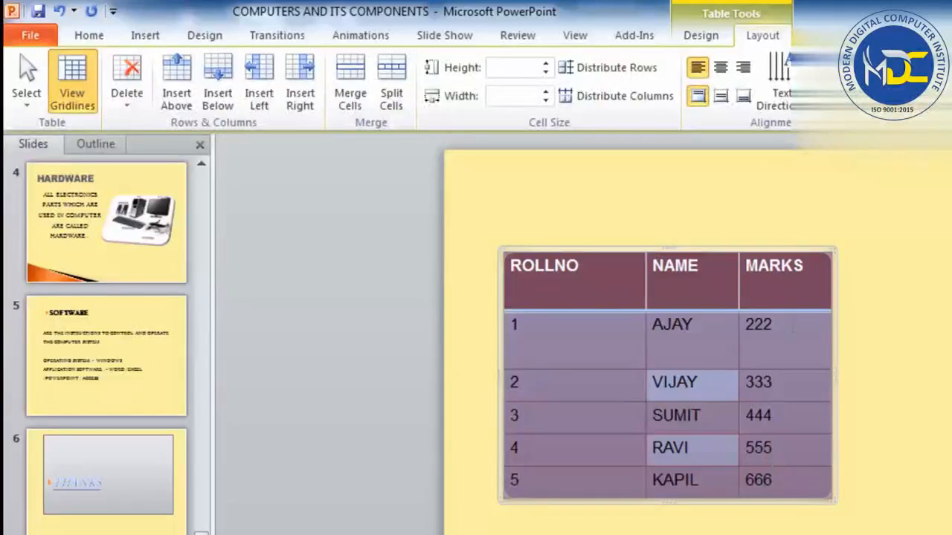
pyautogui.click(644, 260)
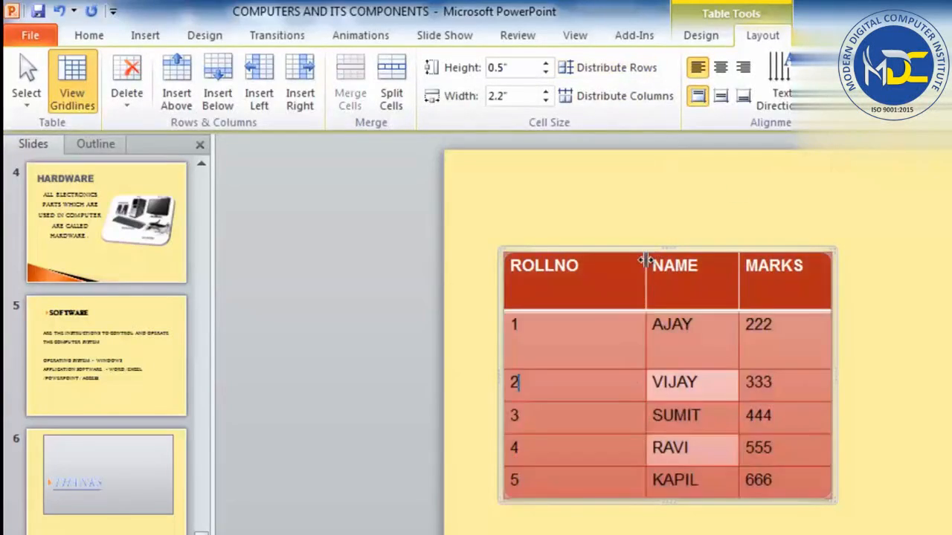
pyautogui.moveTo(591, 290); pyautogui.dragTo(811, 484)
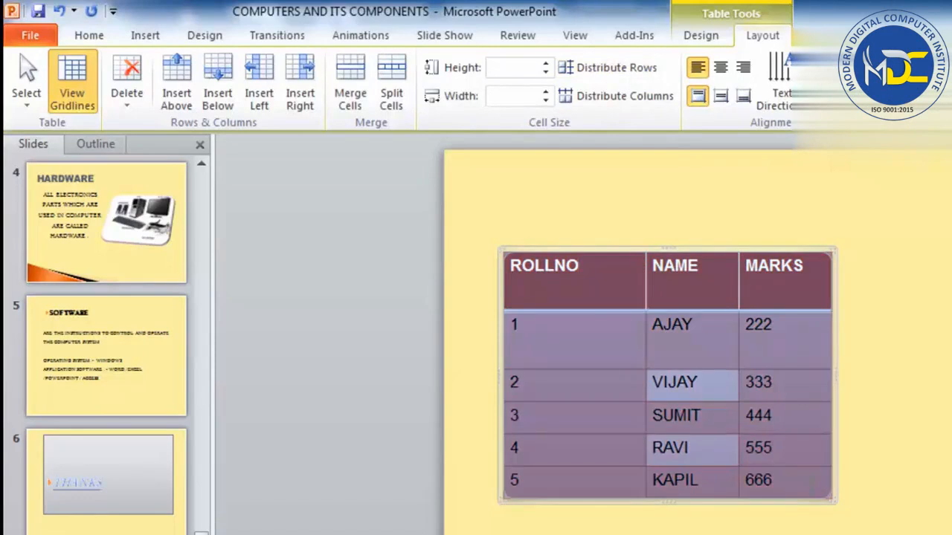
pyautogui.click(595, 288)
pyautogui.moveTo(595, 288); pyautogui.dragTo(788, 480)
pyautogui.click(608, 68)
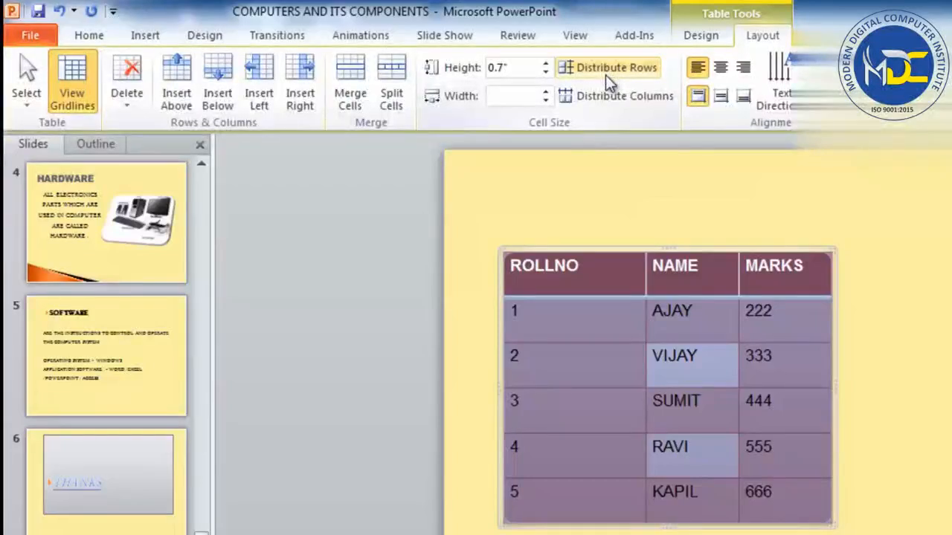
# Step: Try distributing the widths of all table columns evenly, and undo that change
pyautogui.click(660, 351)
pyautogui.moveTo(589, 265); pyautogui.dragTo(800, 494)
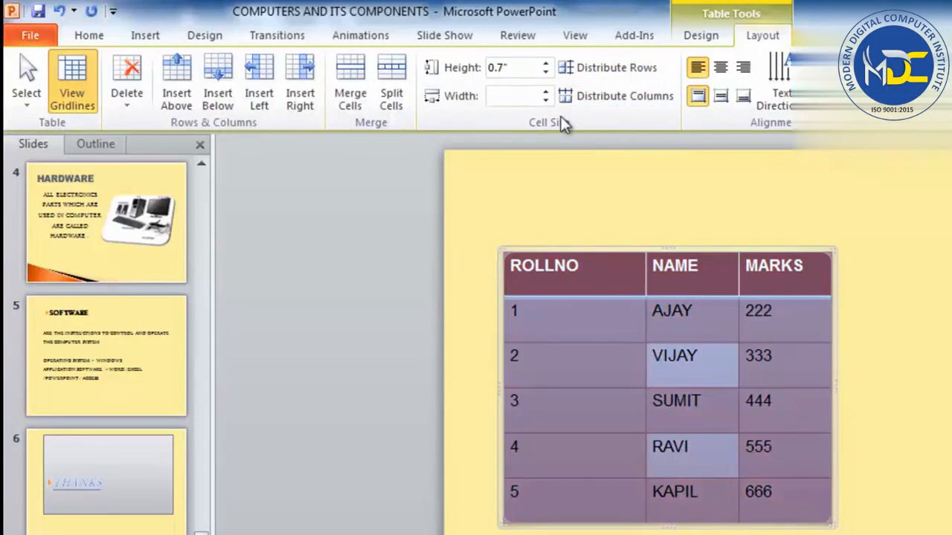
pyautogui.click(594, 97)
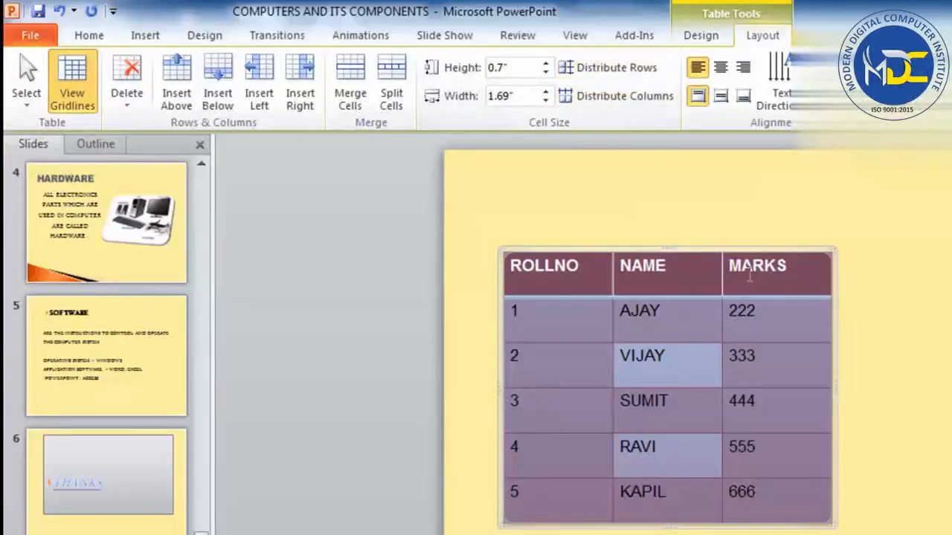
pyautogui.hotkey('ctrl', 'z')
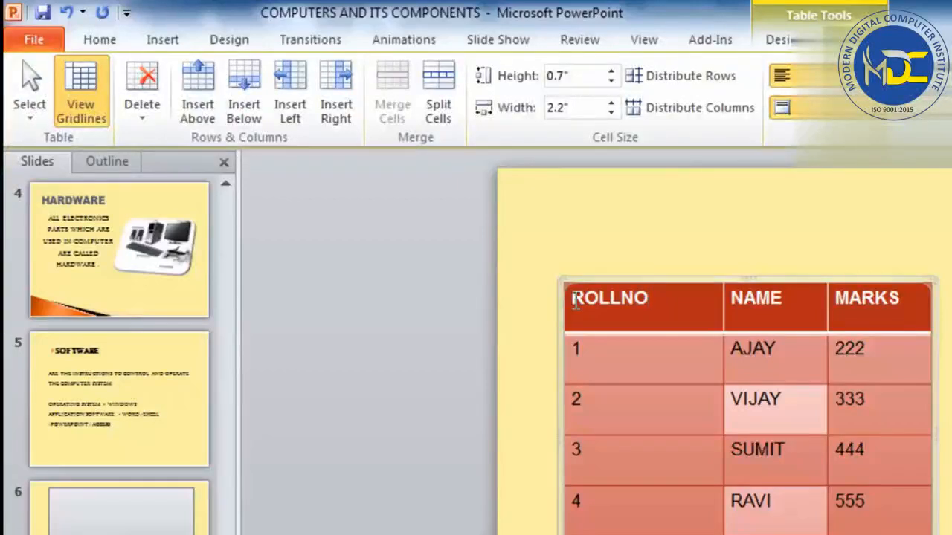
# Step: Center the text horizontally in all cells of the marks table, including the header row
pyautogui.moveTo(575, 299); pyautogui.dragTo(874, 520)
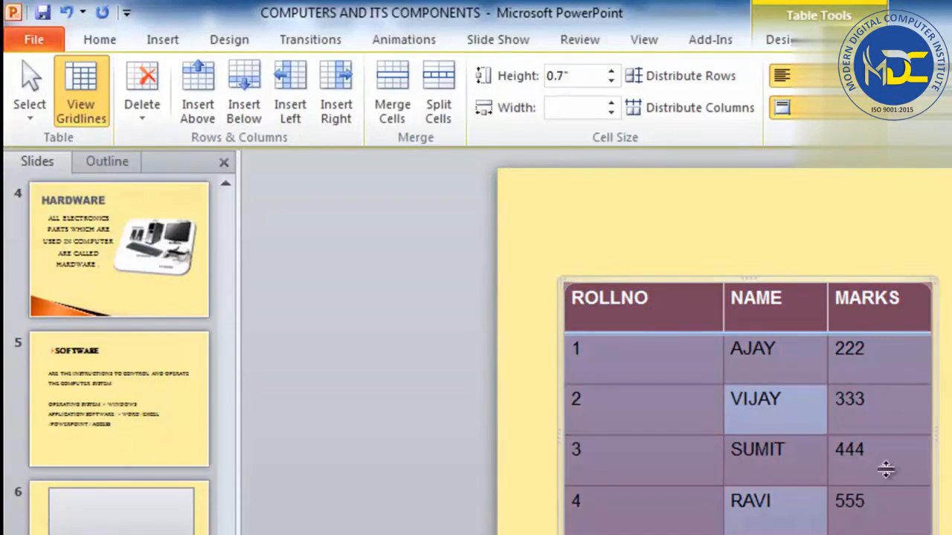
pyautogui.click(801, 75)
pyautogui.click(831, 77)
pyautogui.click(807, 77)
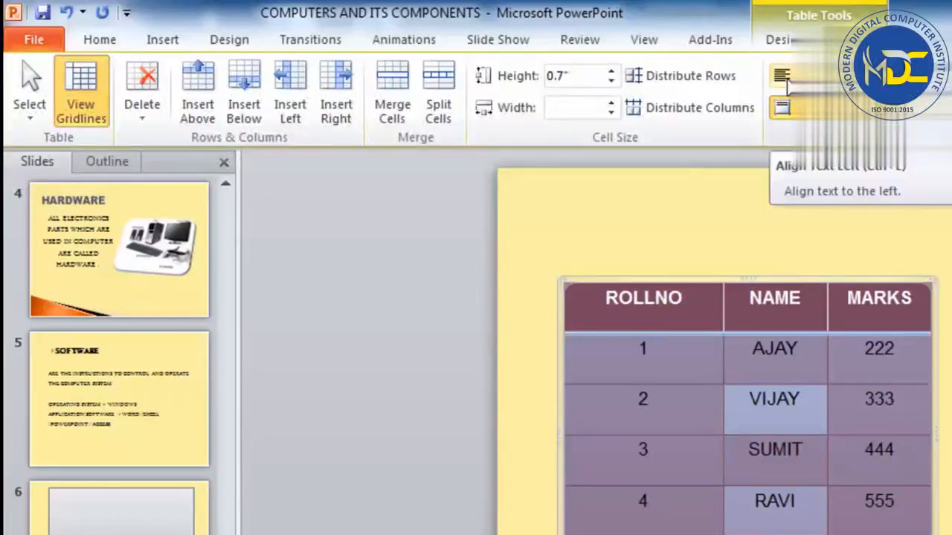
pyautogui.click(652, 507)
# Step: Try vertically centering and bottom-aligning the text in the rows below the header, and return it to top alignment
pyautogui.moveTo(629, 356); pyautogui.dragTo(881, 533)
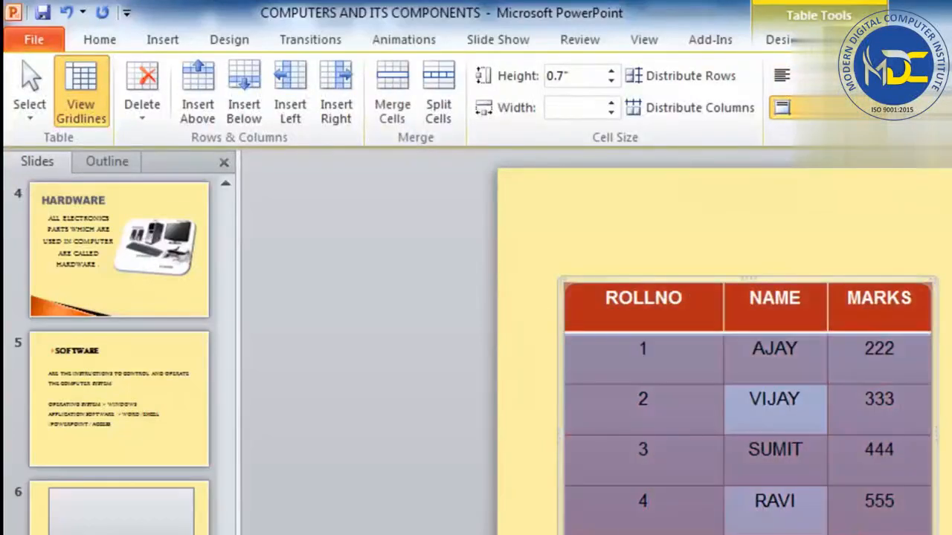
pyautogui.click(779, 113)
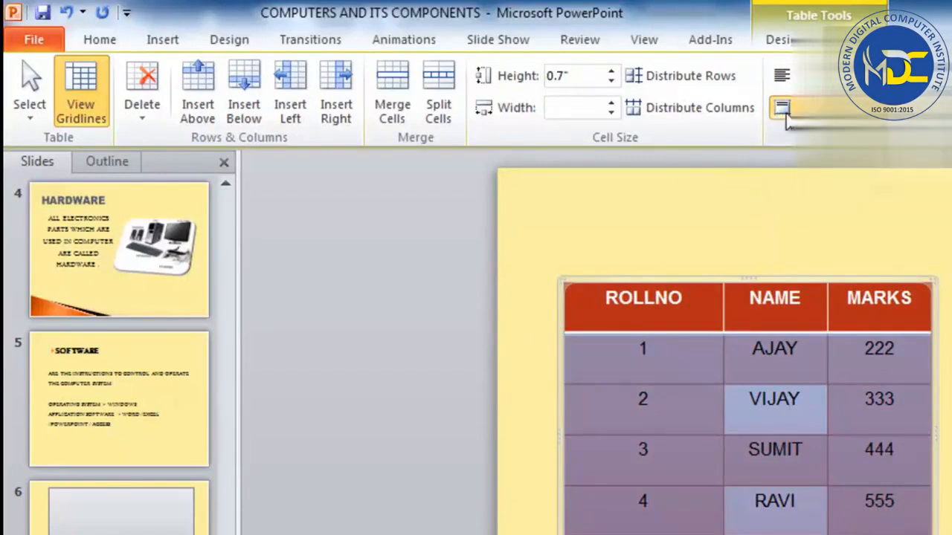
pyautogui.click(806, 109)
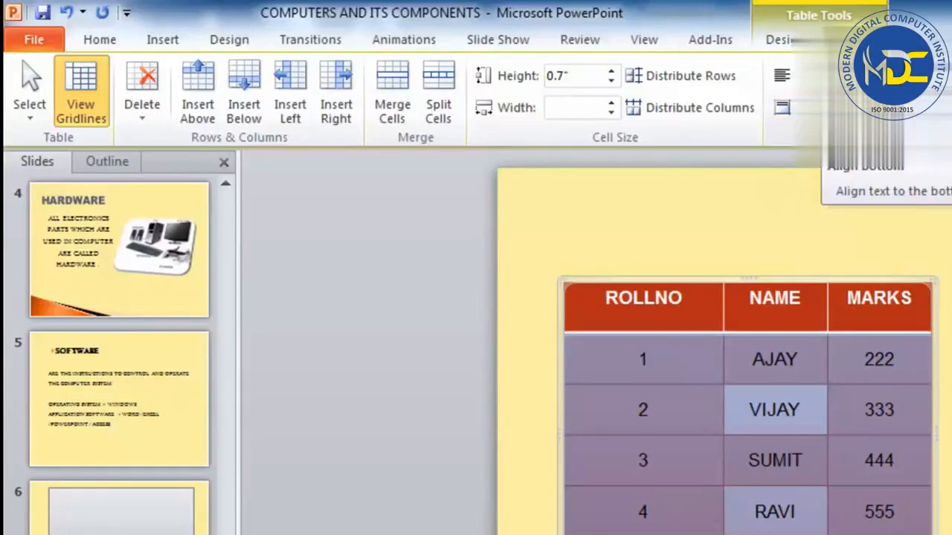
pyautogui.click(831, 109)
pyautogui.click(805, 110)
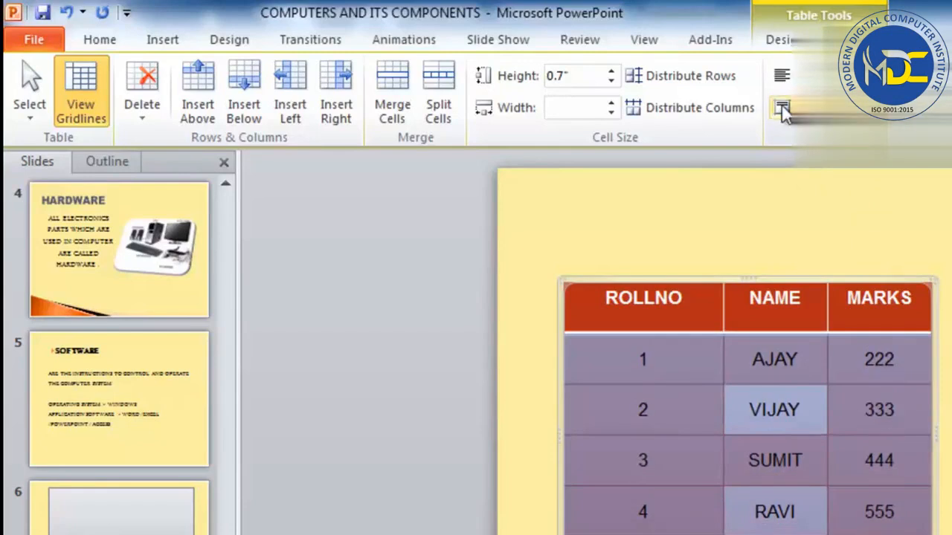
pyautogui.click(783, 112)
pyautogui.click(753, 349)
# Step: Preview rotated text directions on the header row, and keep its text horizontal
pyautogui.moveTo(600, 298); pyautogui.dragTo(891, 307)
pyautogui.click(811, 108)
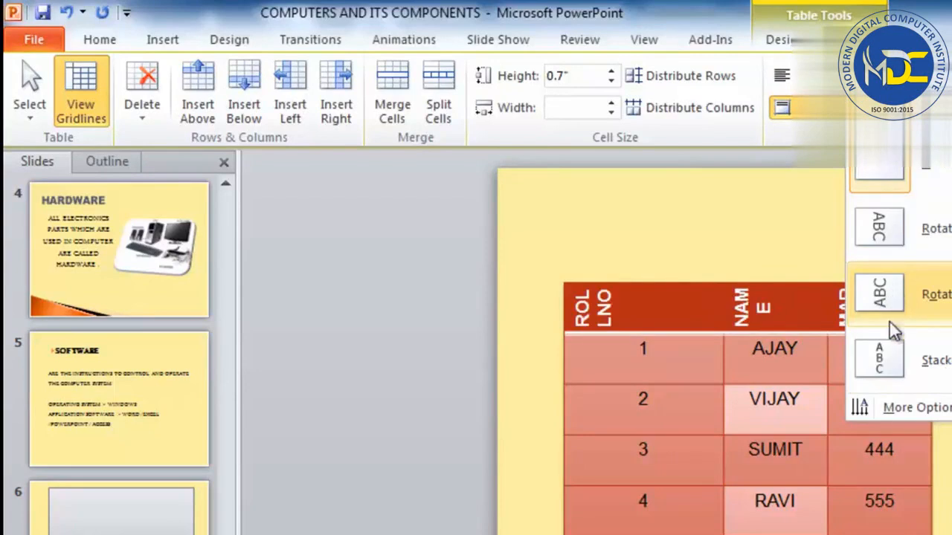
pyautogui.click(857, 177)
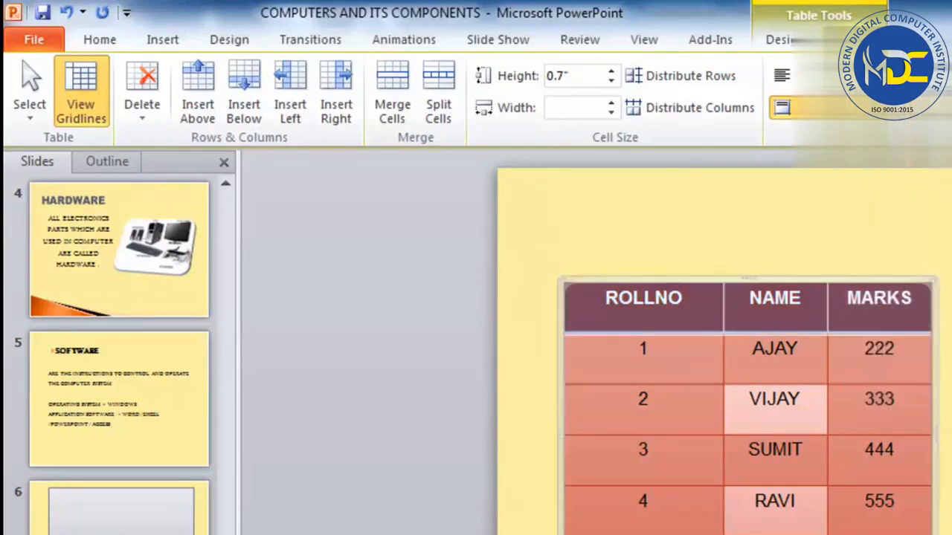
pyautogui.click(714, 452)
# Step: Try different cell margin presets on all table cells, including no margins, and restore the normal margins
pyautogui.moveTo(605, 303); pyautogui.dragTo(879, 534)
pyautogui.click(931, 104)
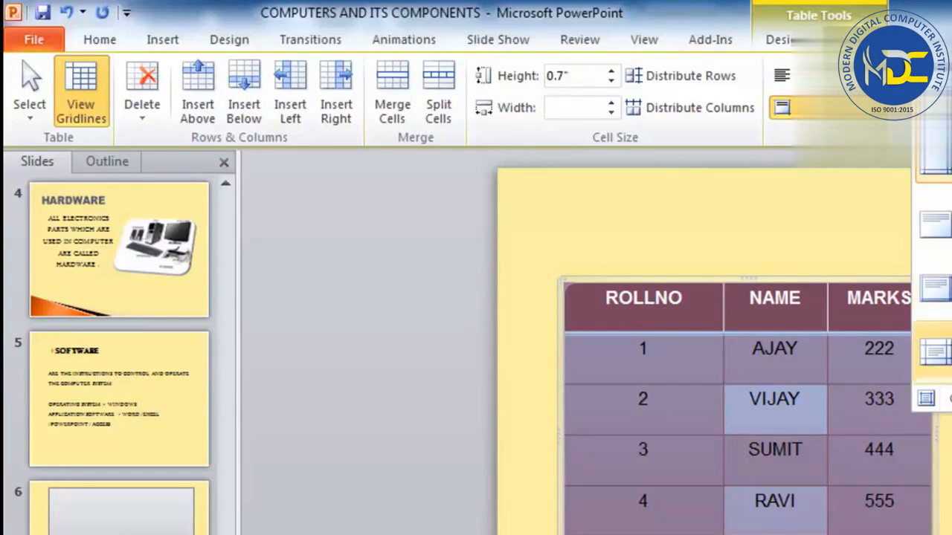
pyautogui.click(935, 348)
pyautogui.click(935, 104)
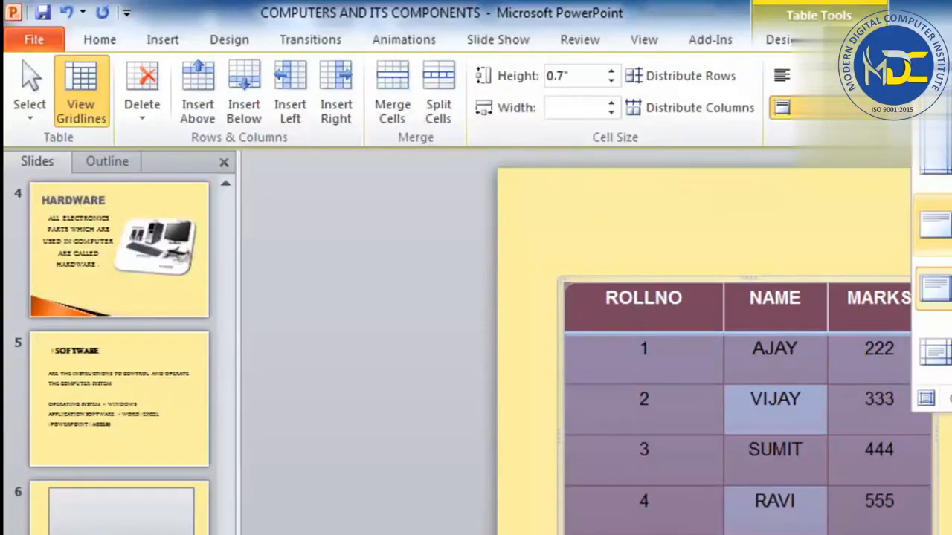
pyautogui.click(935, 224)
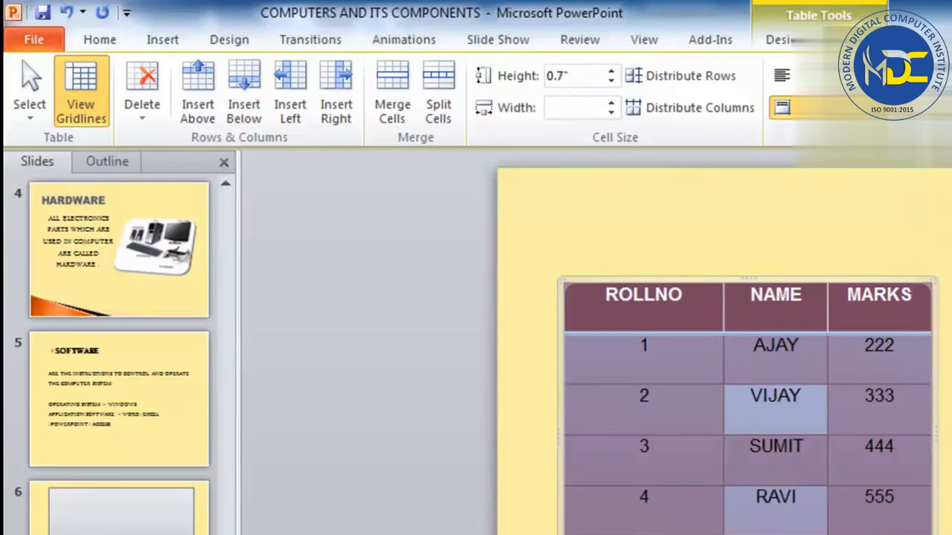
pyautogui.click(936, 103)
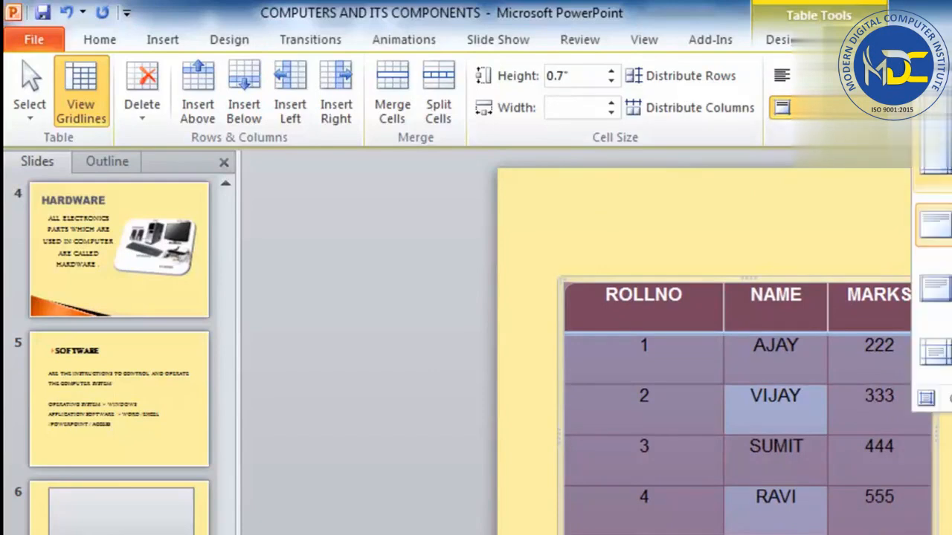
pyautogui.click(936, 153)
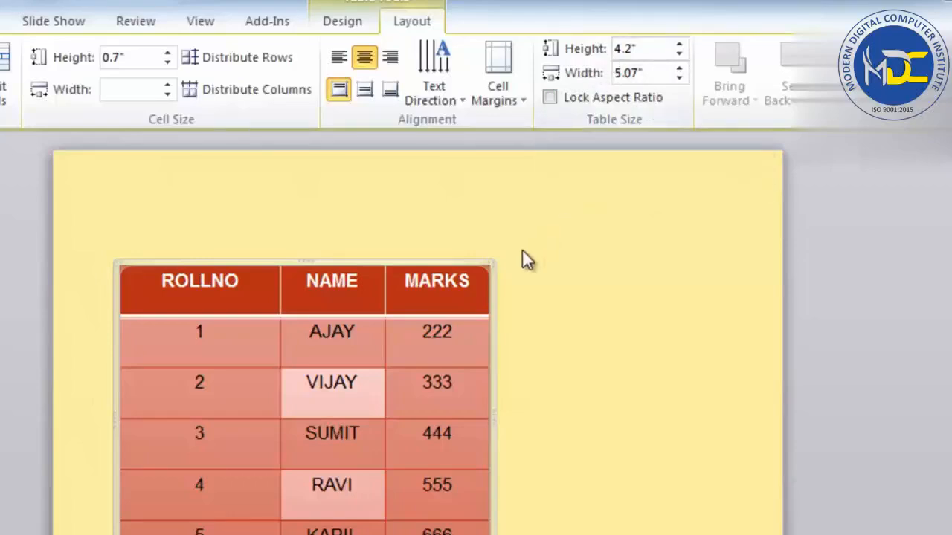
# Step: Set the overall height of the marks table to 4.8"
pyautogui.click(679, 44)
pyautogui.click(679, 44)
pyautogui.click(679, 44)
pyautogui.click(679, 44)
pyautogui.click(679, 45)
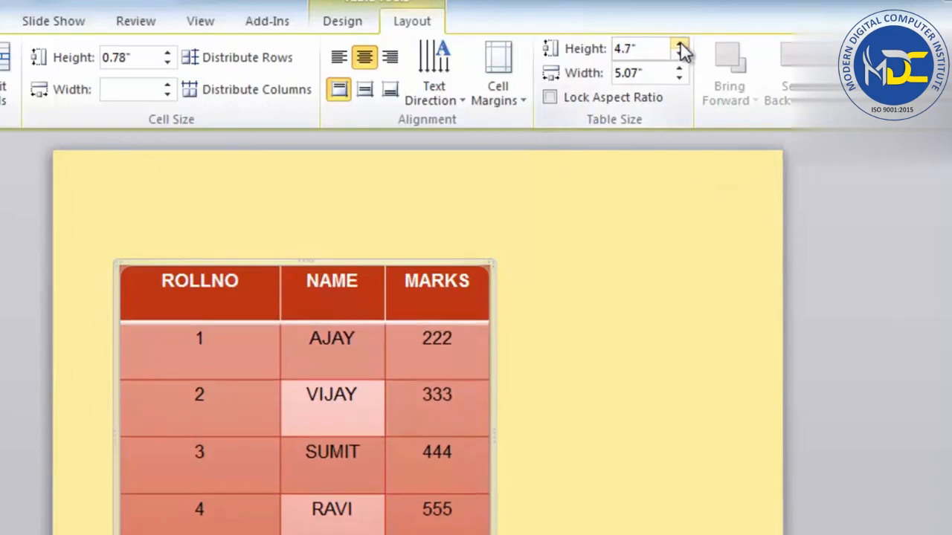
pyautogui.click(679, 44)
# Step: Set the overall width of the marks table to 5.9"
pyautogui.click(679, 68)
pyautogui.click(679, 68)
pyautogui.click(679, 69)
pyautogui.click(679, 68)
pyautogui.click(679, 69)
pyautogui.click(679, 68)
pyautogui.click(679, 69)
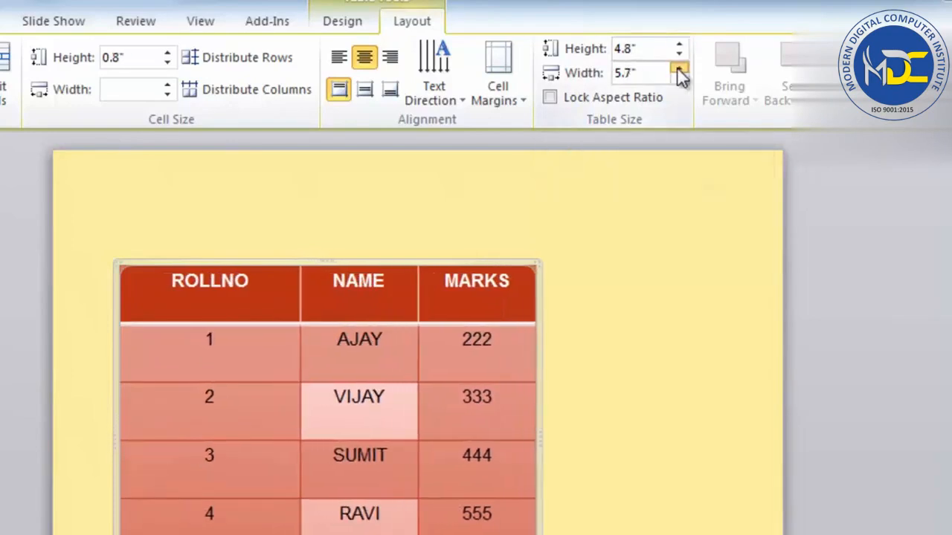
pyautogui.click(679, 68)
pyautogui.click(679, 69)
# Step: Lock the table's aspect ratio and increase its overall height to 5.1"
pyautogui.click(578, 99)
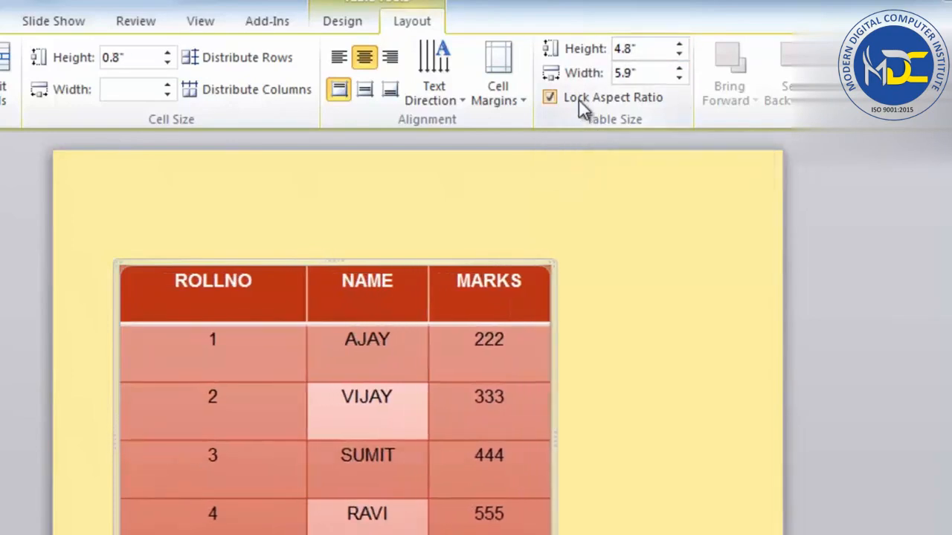
pyautogui.click(679, 46)
pyautogui.click(678, 46)
pyautogui.click(678, 46)
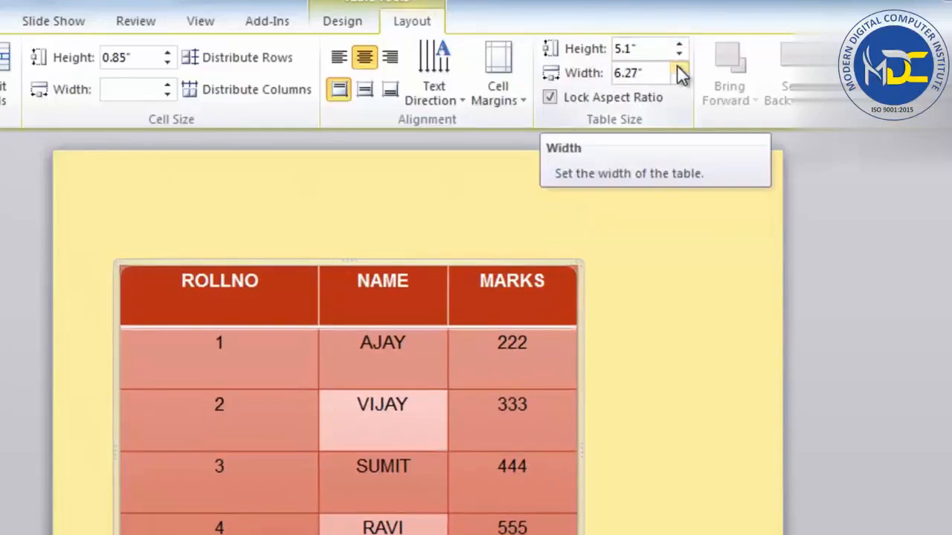
# Step: Scale the table proportionally up to a width of 6.4", and bring it down to 5.9"
pyautogui.click(679, 68)
pyautogui.click(679, 69)
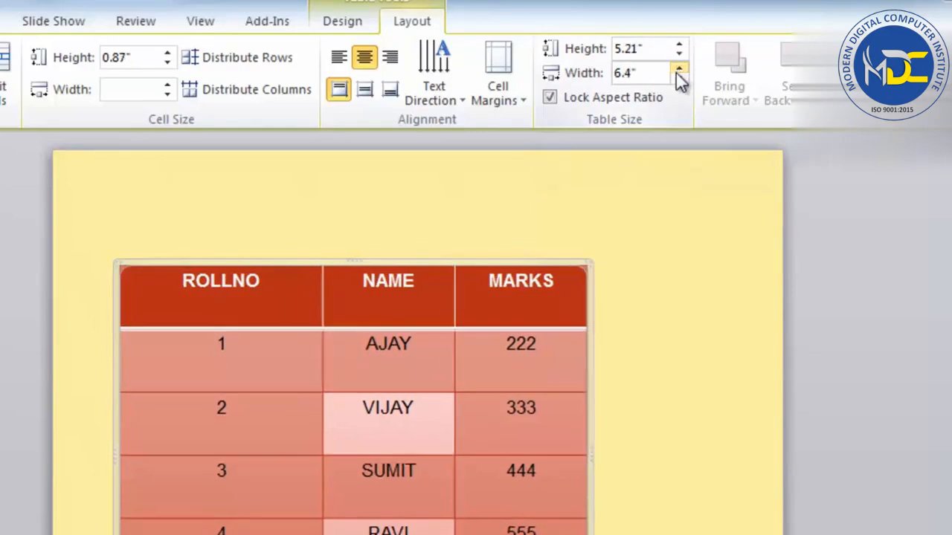
pyautogui.click(679, 78)
pyautogui.click(678, 78)
pyautogui.click(678, 78)
pyautogui.click(679, 78)
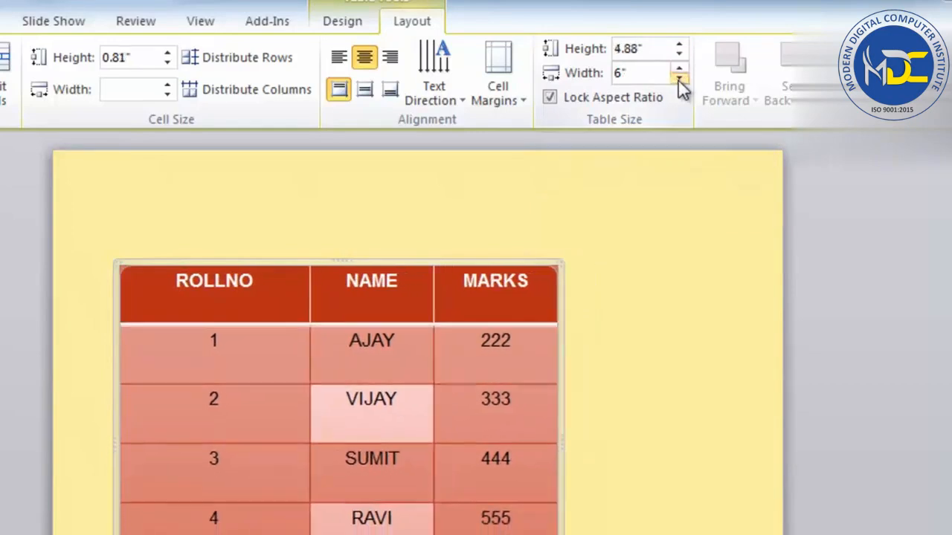
pyautogui.click(679, 78)
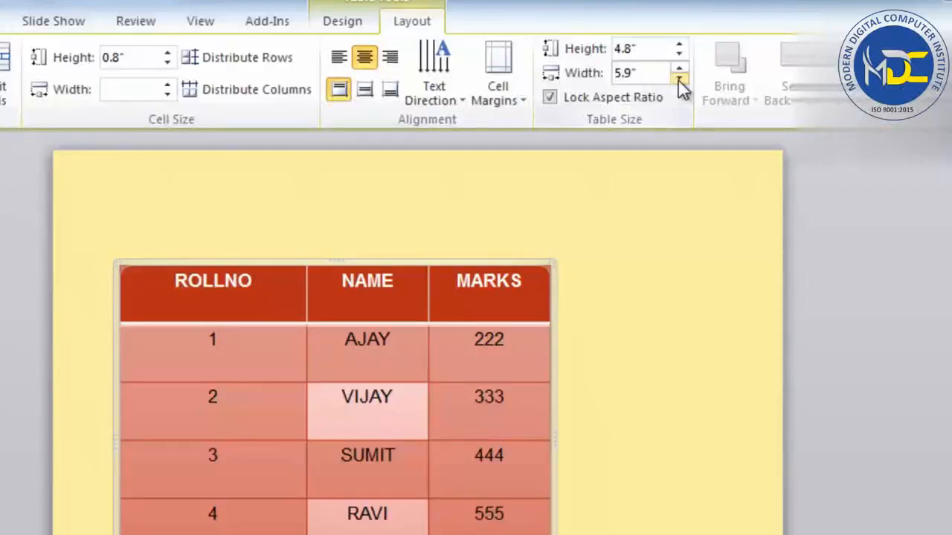